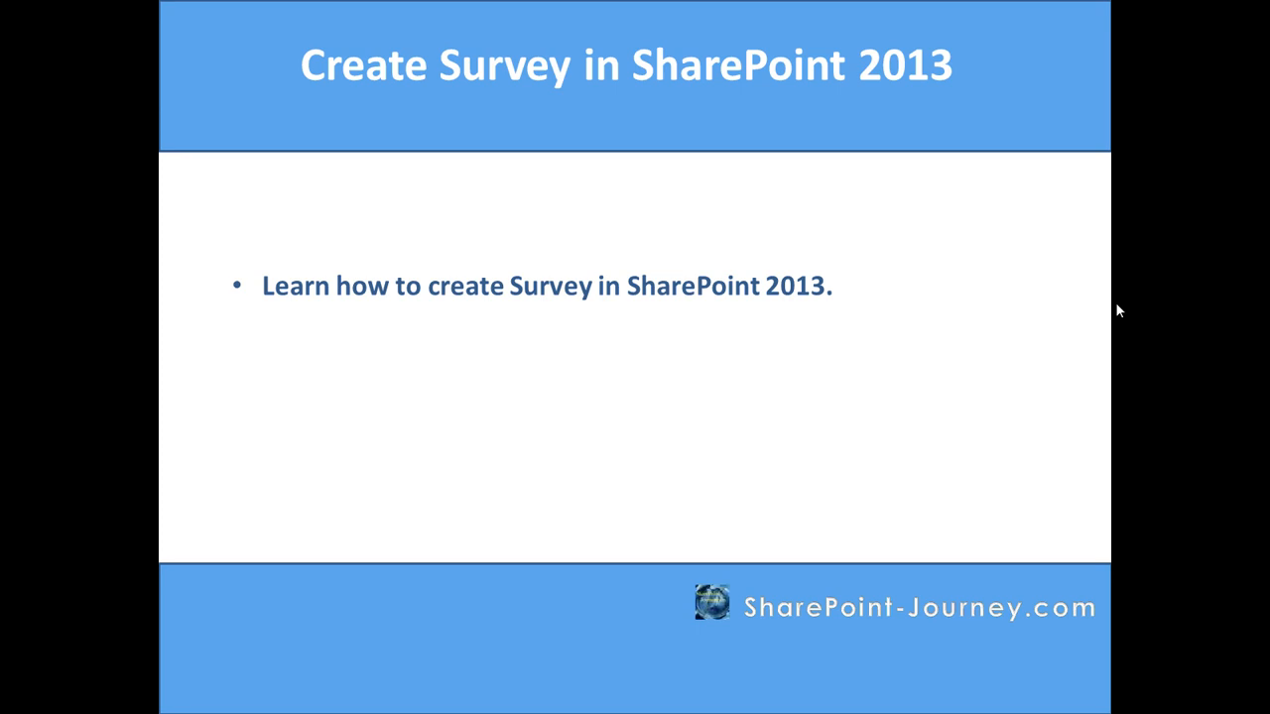
# Step: Switch from the PowerPoint slide to the remote session showing the SP 2013 site
pyautogui.hotkey('alt', 'Tab')
pyautogui.hotkey('alt', 'Tab')
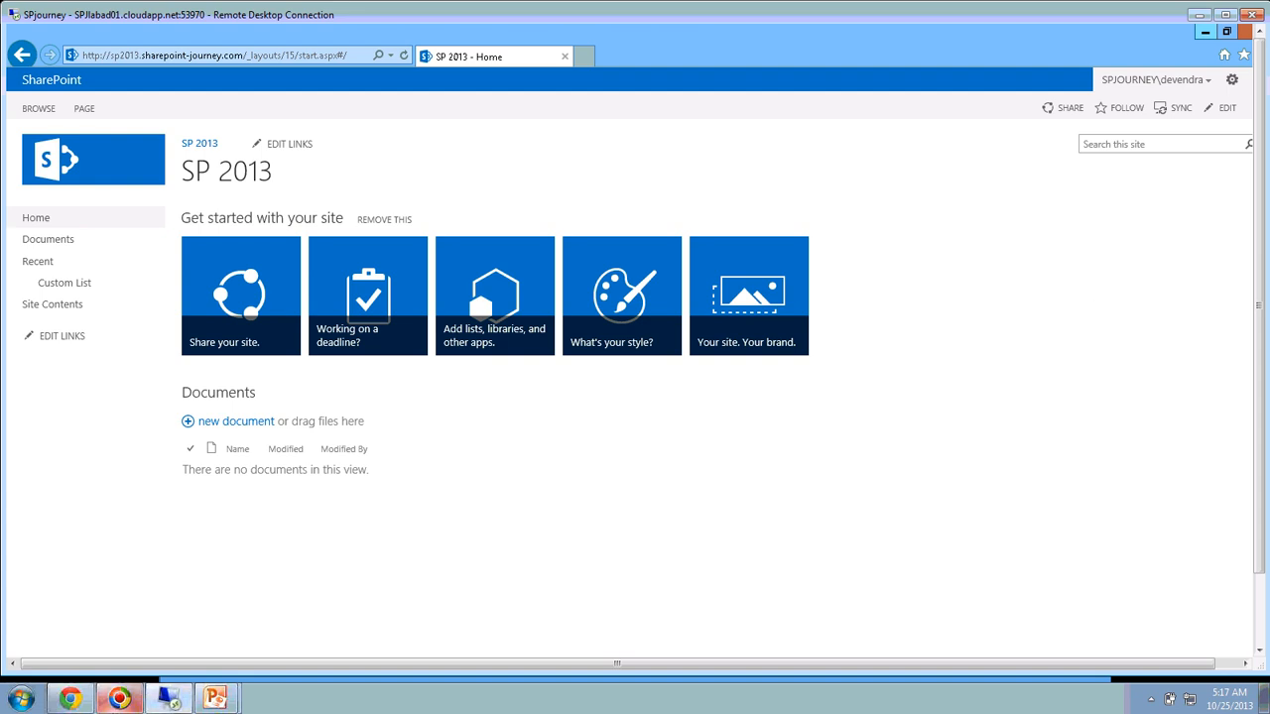
# Step: Maximize the remote session and go to Site contents from the settings gear menu
pyautogui.click(1227, 15)
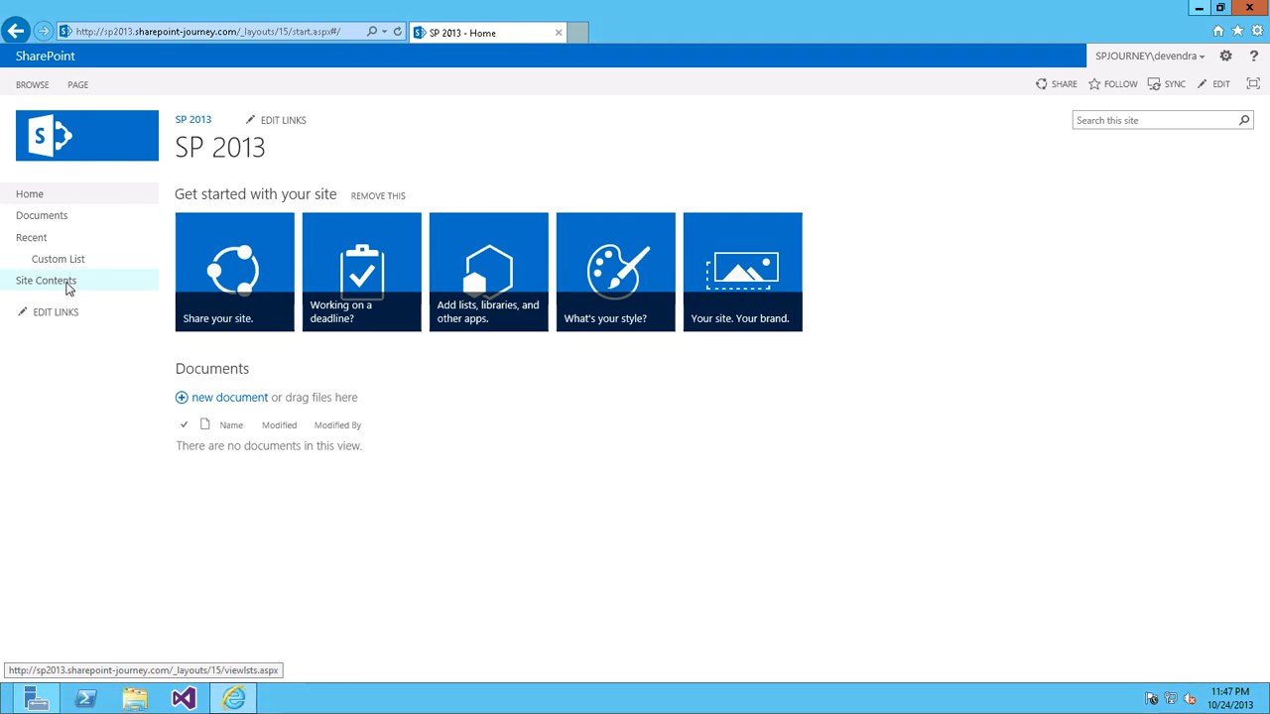
pyautogui.click(1225, 56)
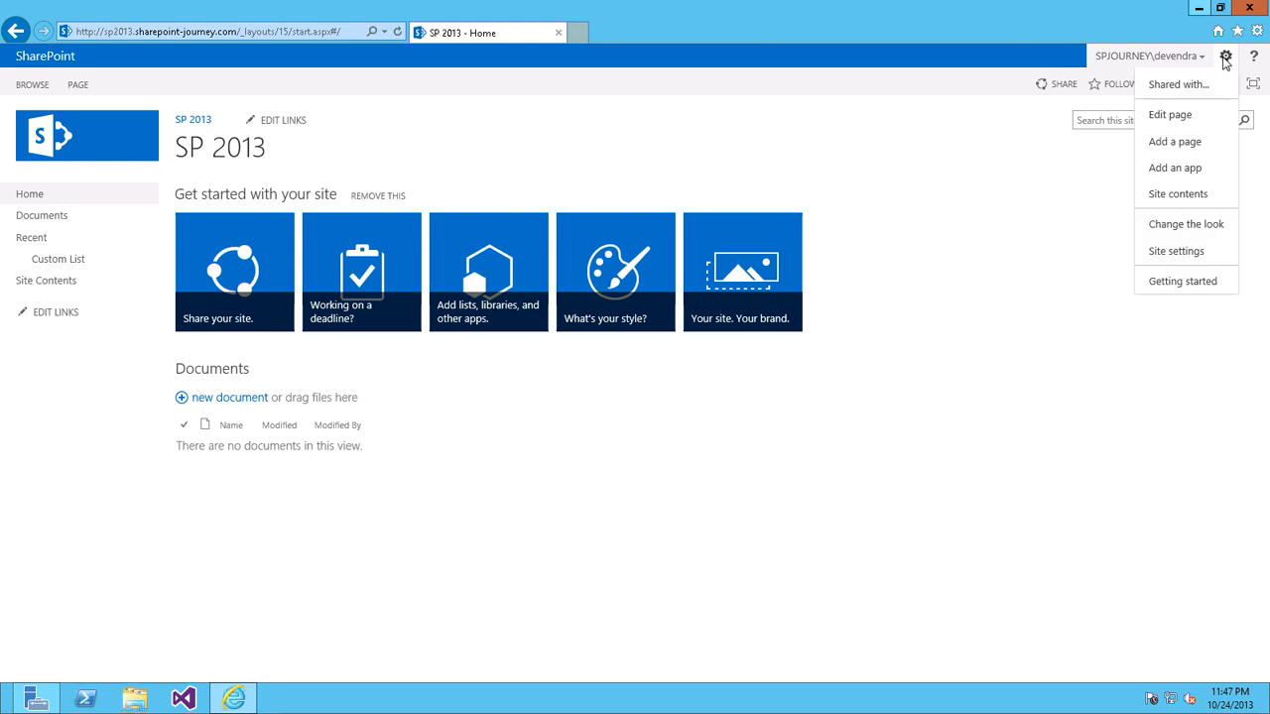
pyautogui.click(1178, 194)
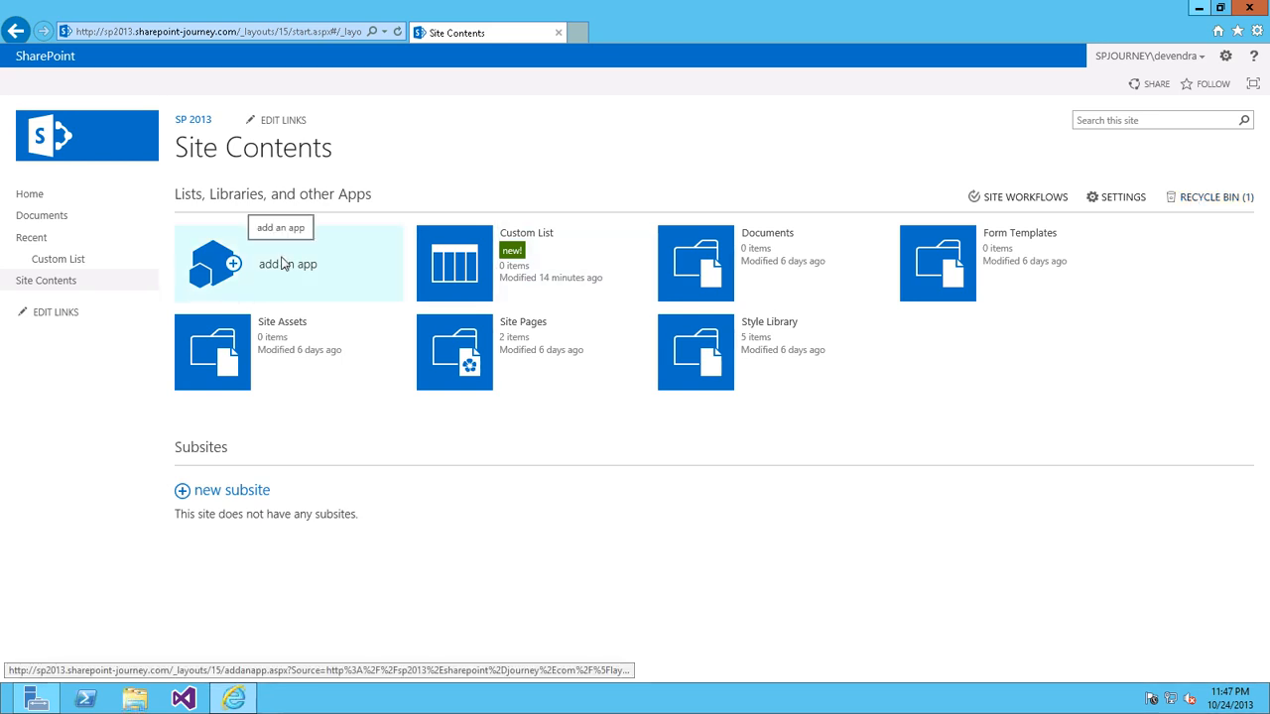
# Step: Start adding an app, reaching the Your Apps page of available apps
pyautogui.click(282, 262)
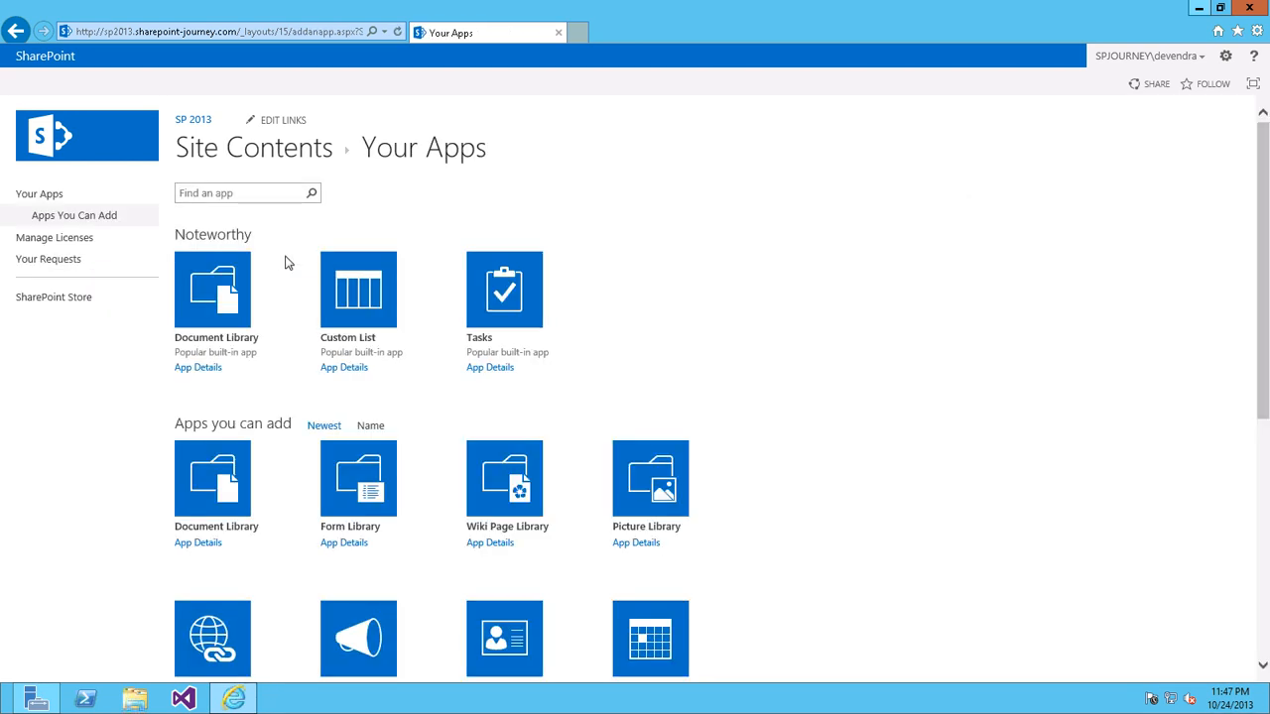
pyautogui.moveTo(1262, 328); pyautogui.dragTo(1266, 480)
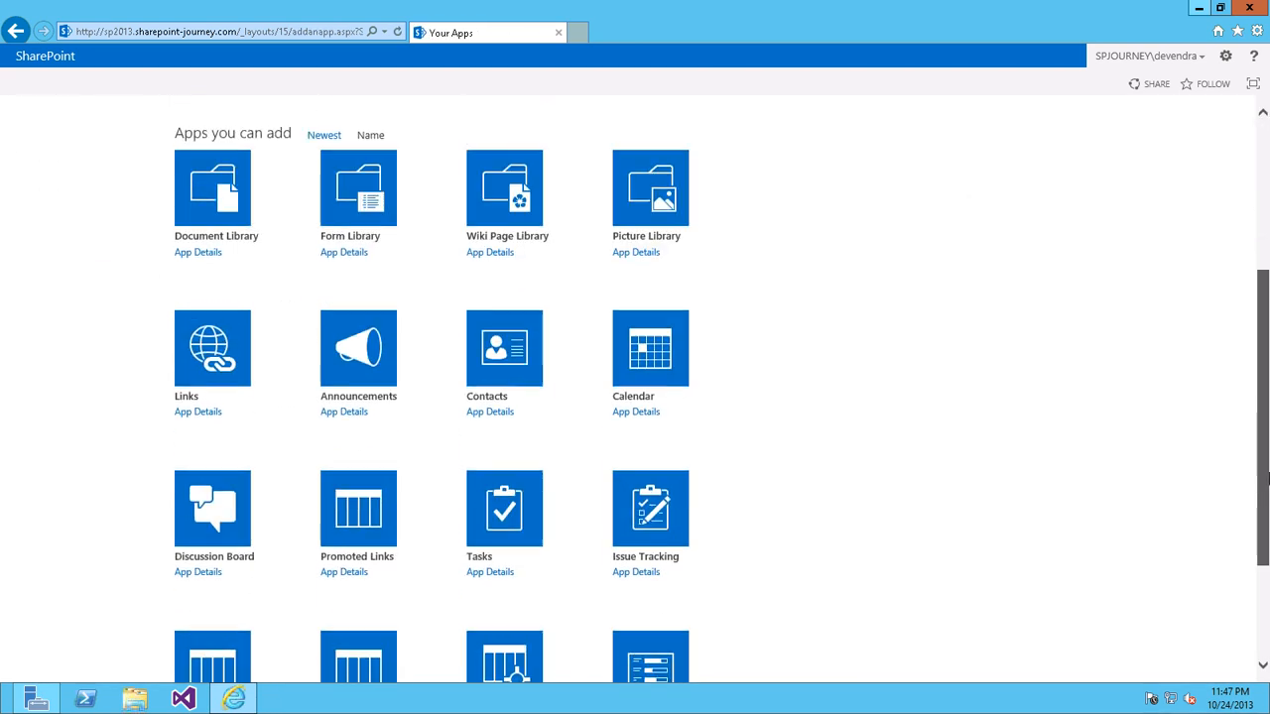
pyautogui.scroll(-2, 1005, 497)
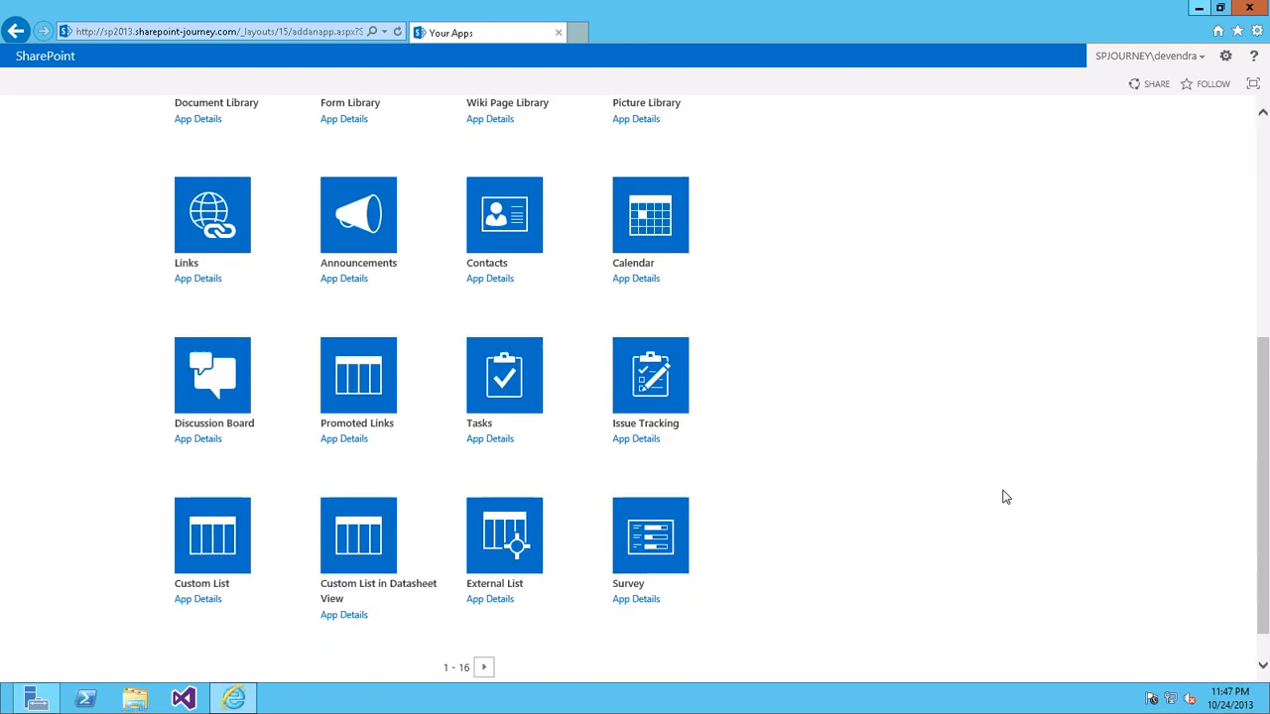
# Step: Choose the Survey app and go to Advanced Options for the new survey
pyautogui.click(640, 545)
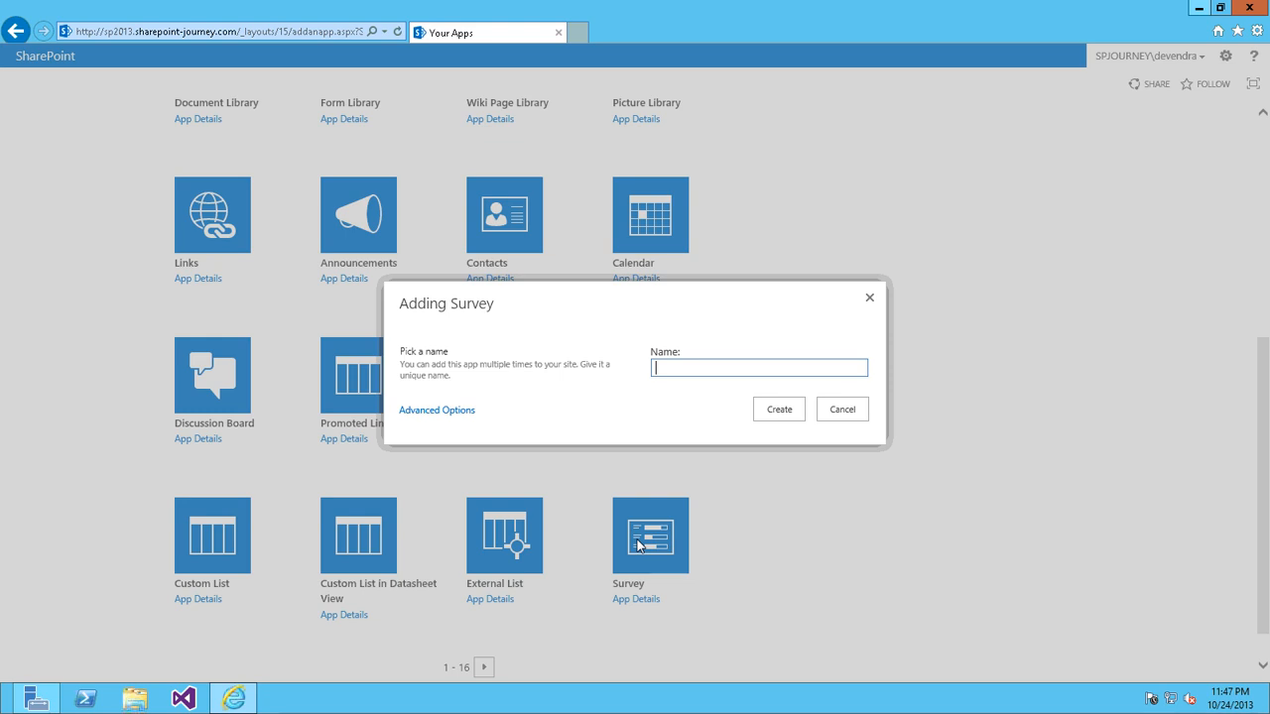
pyautogui.write('SP 2013 ')
pyautogui.write('Survey')
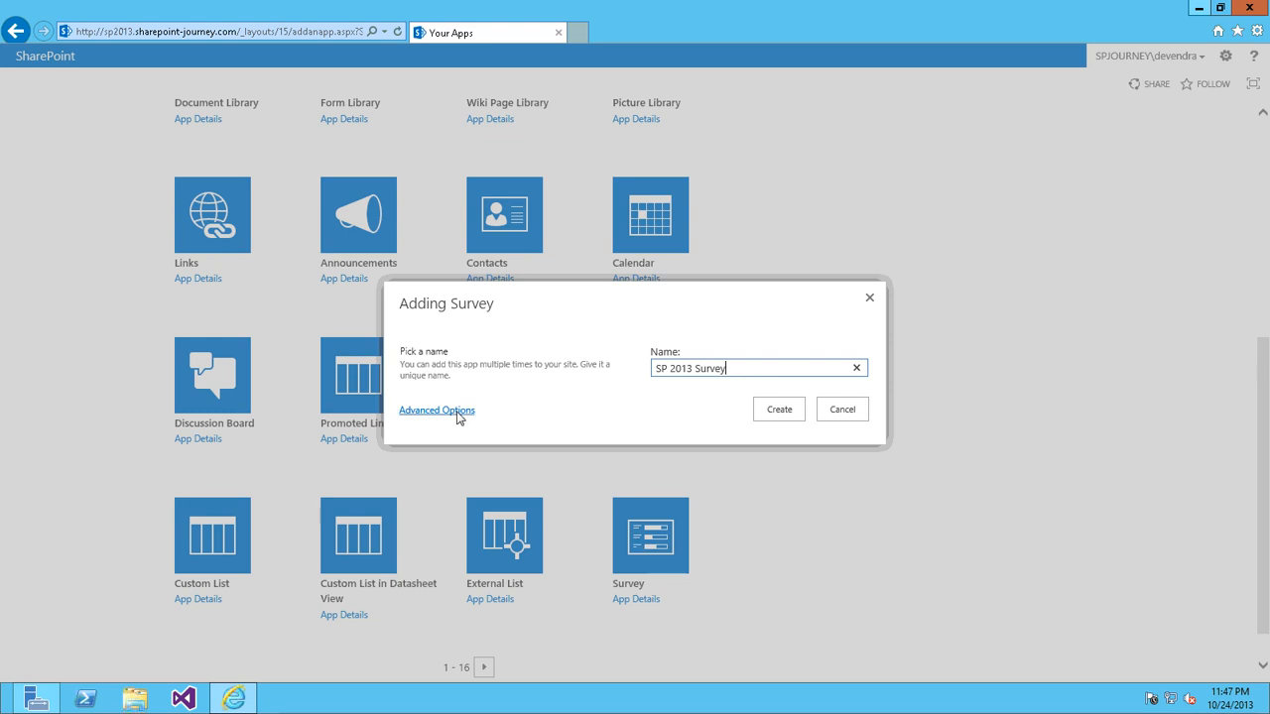
pyautogui.tripleClick(671, 372)
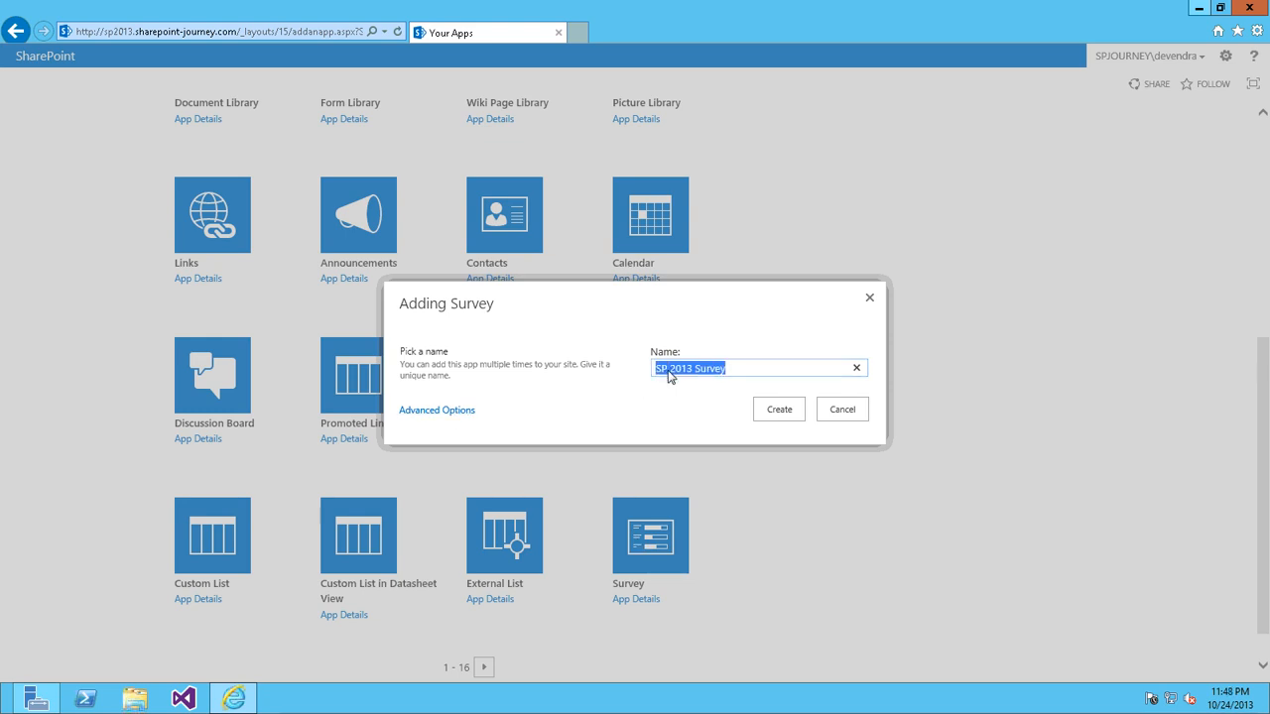
pyautogui.click(437, 410)
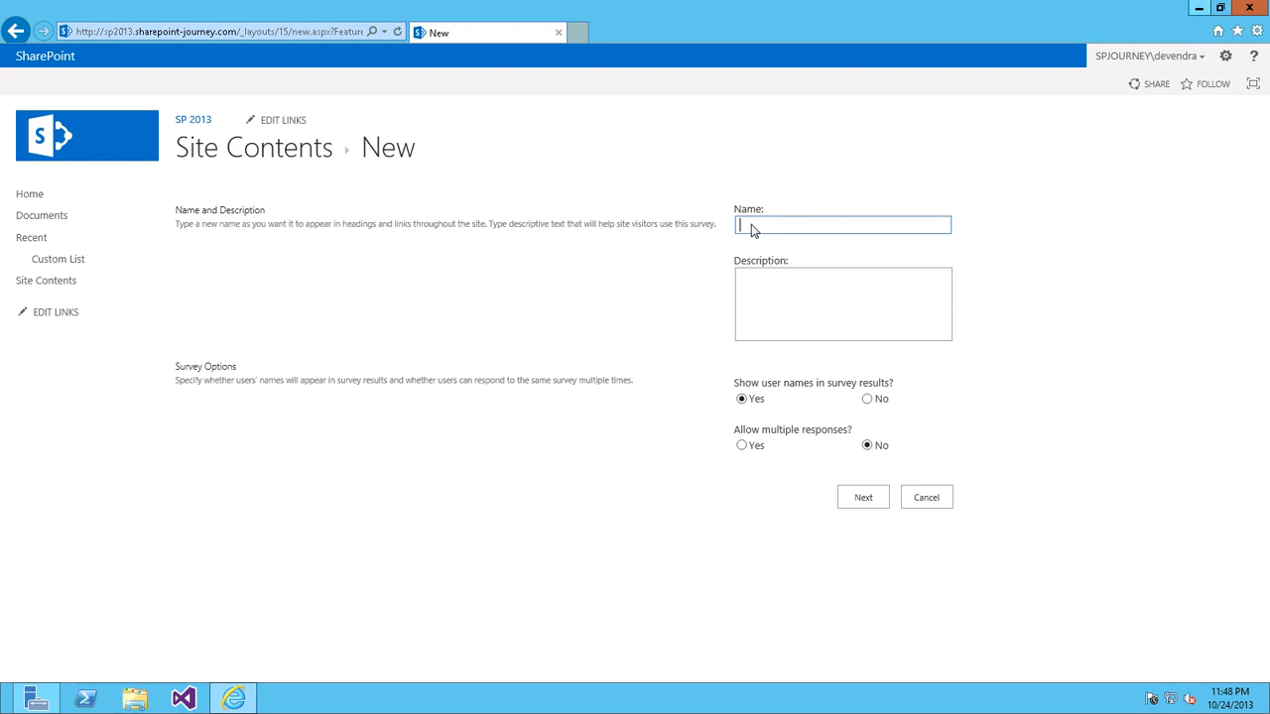
pyautogui.write('SP 2')
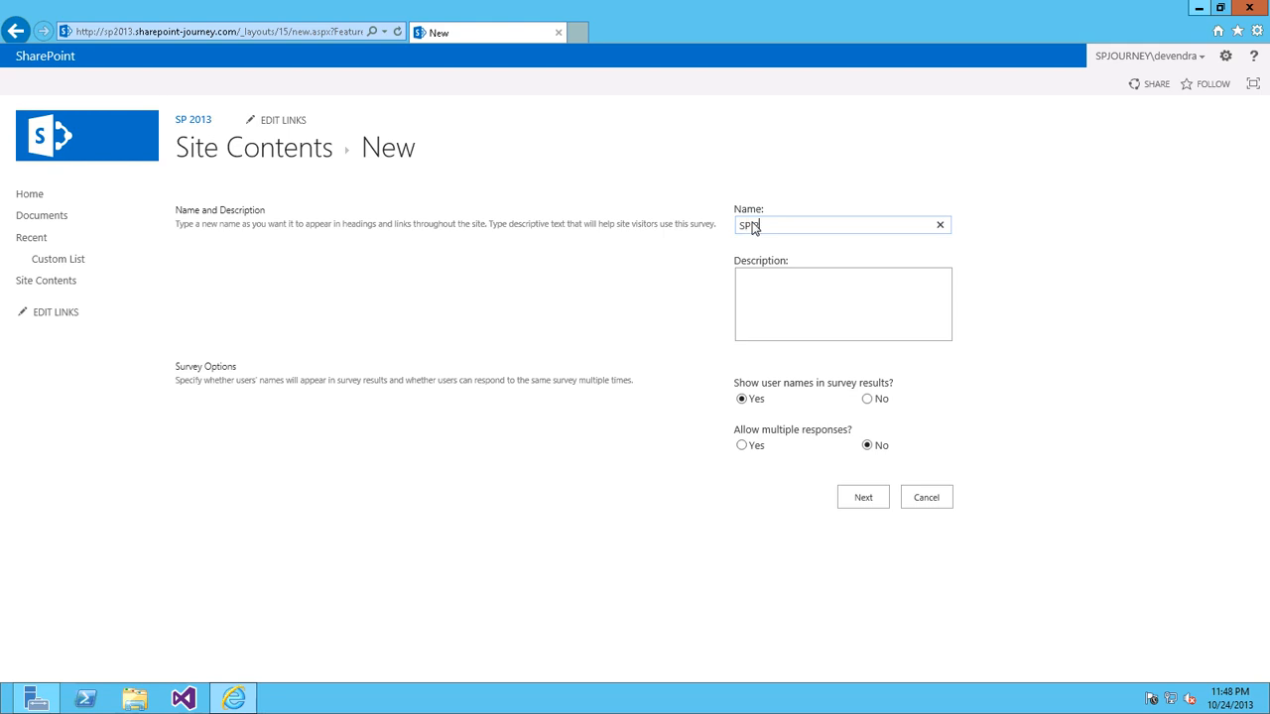
pyautogui.write('013 Survey')
# Step: Name the survey 'SP 2013 Survey' with a feedback description and create it
pyautogui.press('Tab')
pyautogui.write('This s')
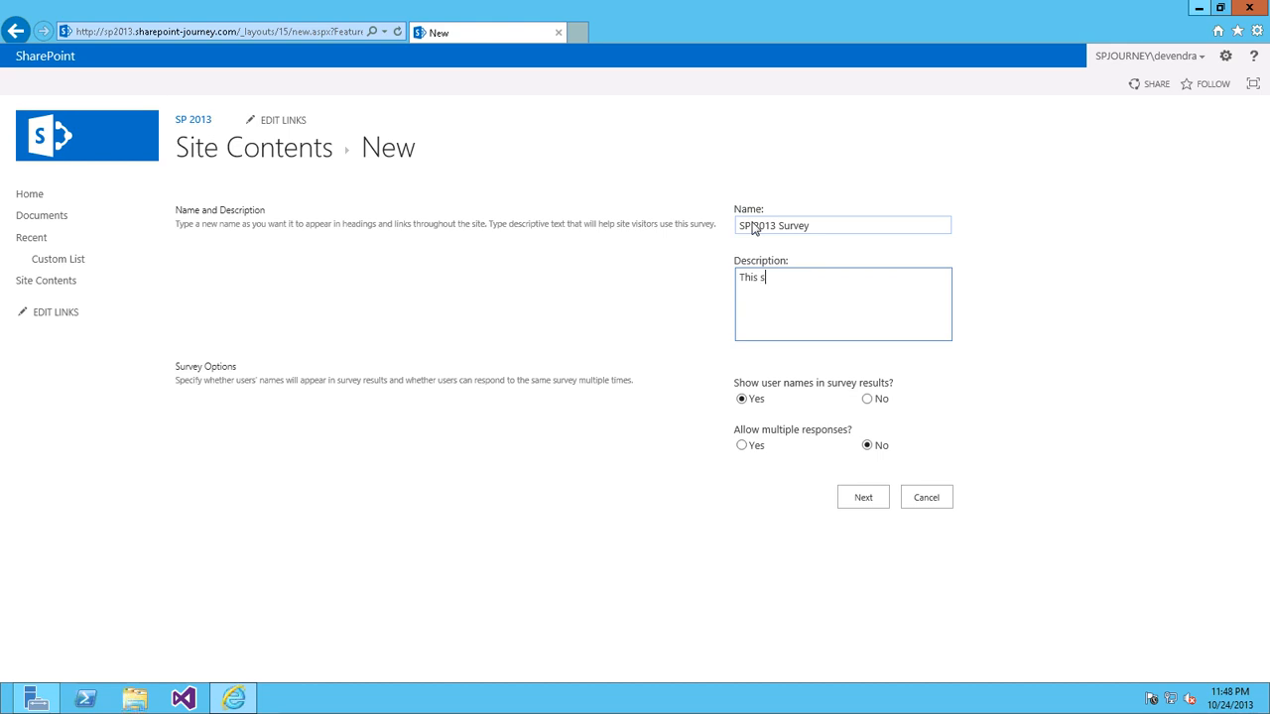
pyautogui.write('urvey pro')
pyautogui.write('vides ')
pyautogui.write('feedback o')
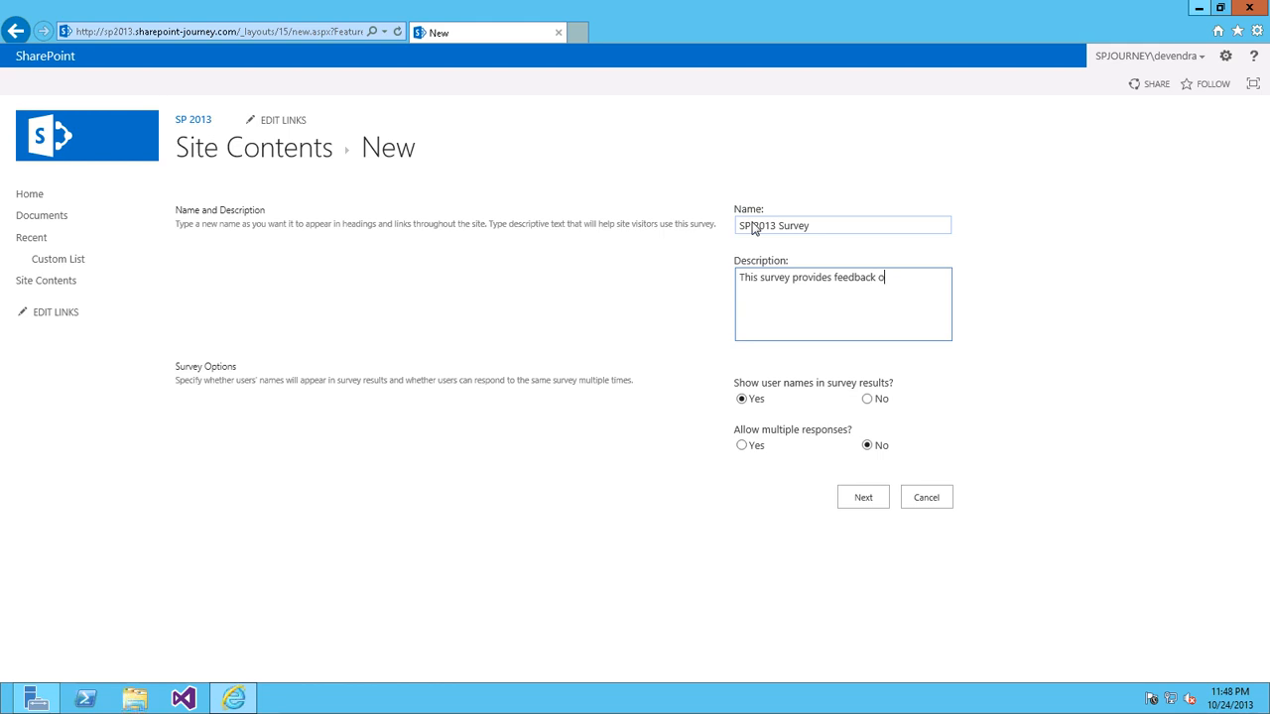
pyautogui.write('n SP 2013')
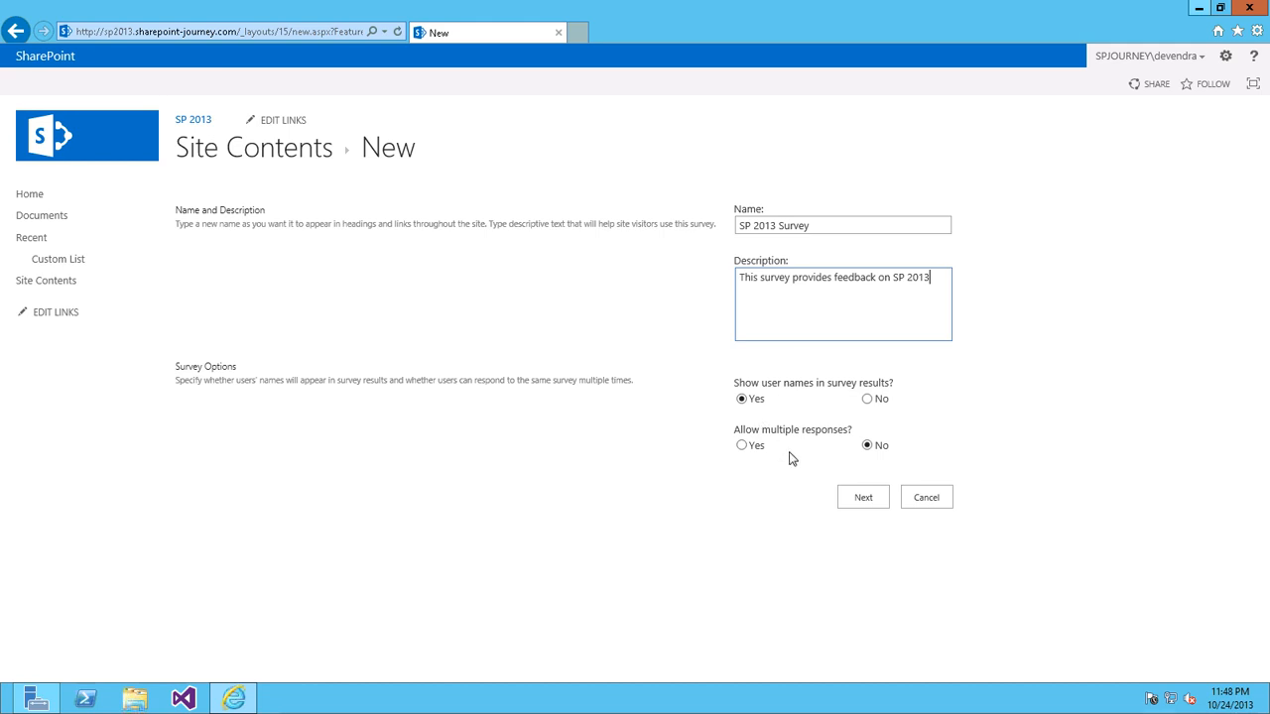
pyautogui.click(859, 499)
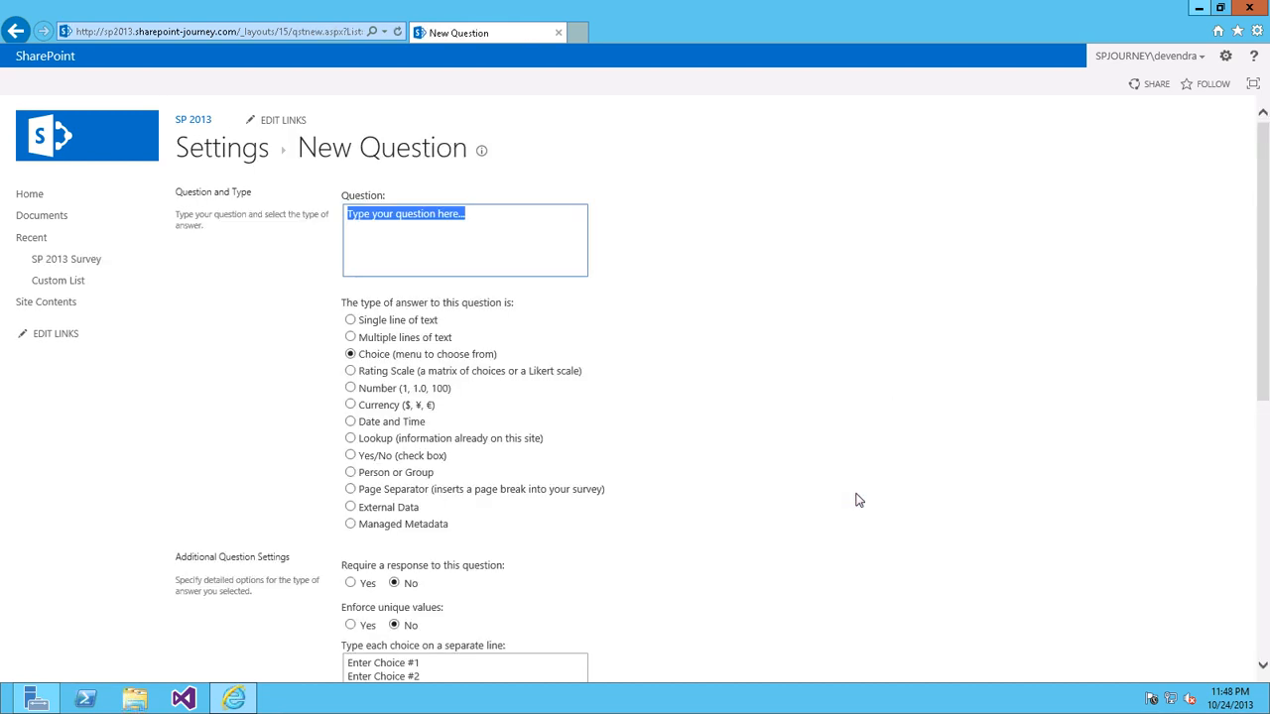
# Step: Cancel the New Question form without adding a question, returning to survey settings
pyautogui.click(859, 499)
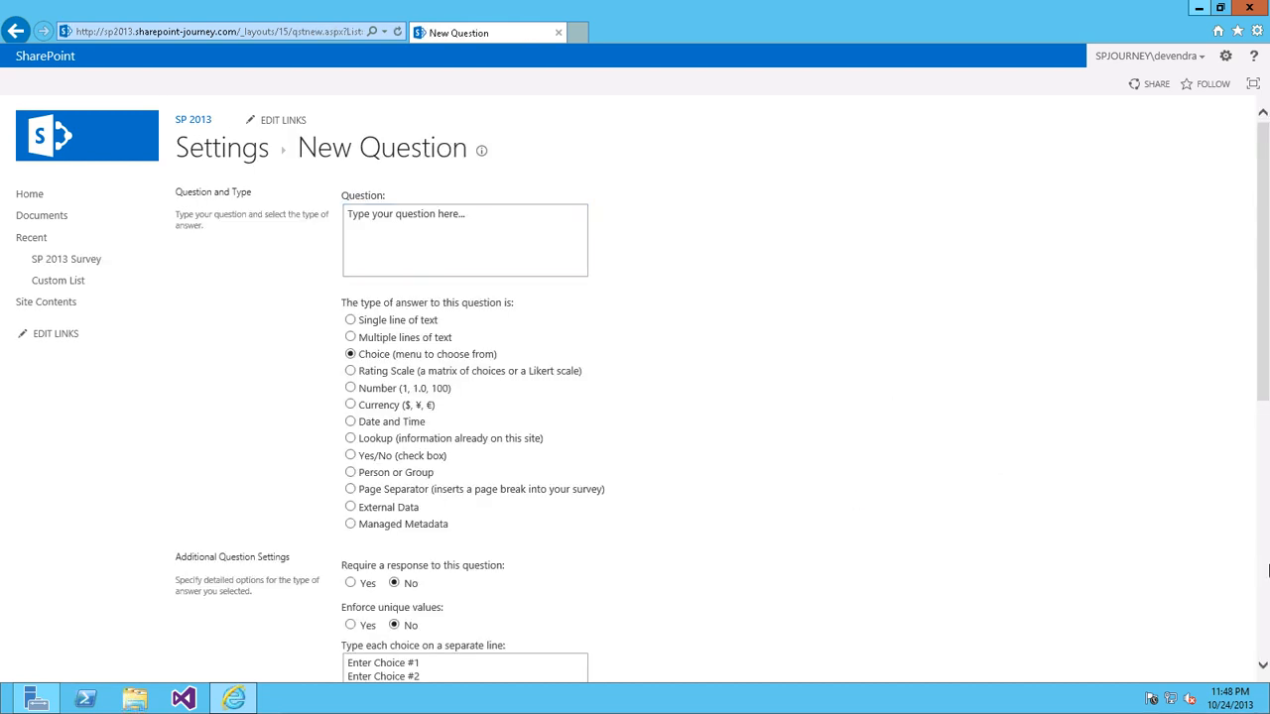
pyautogui.click(1265, 572)
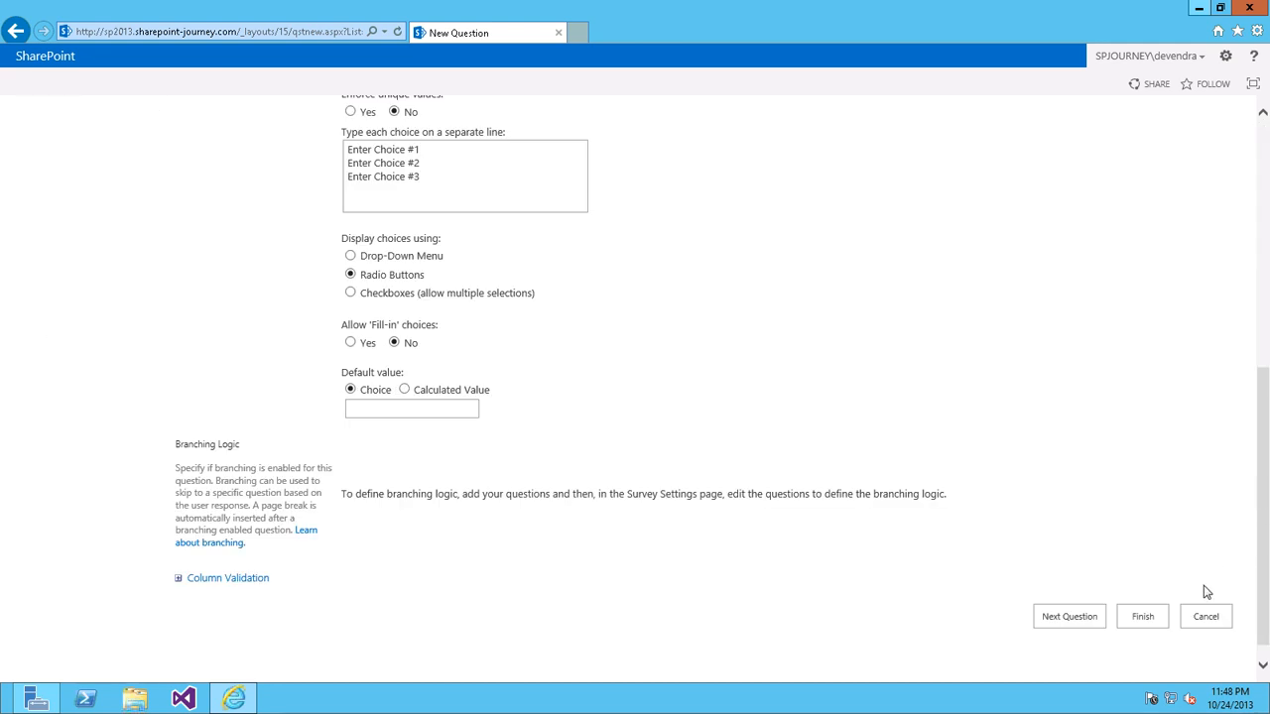
pyautogui.click(1208, 616)
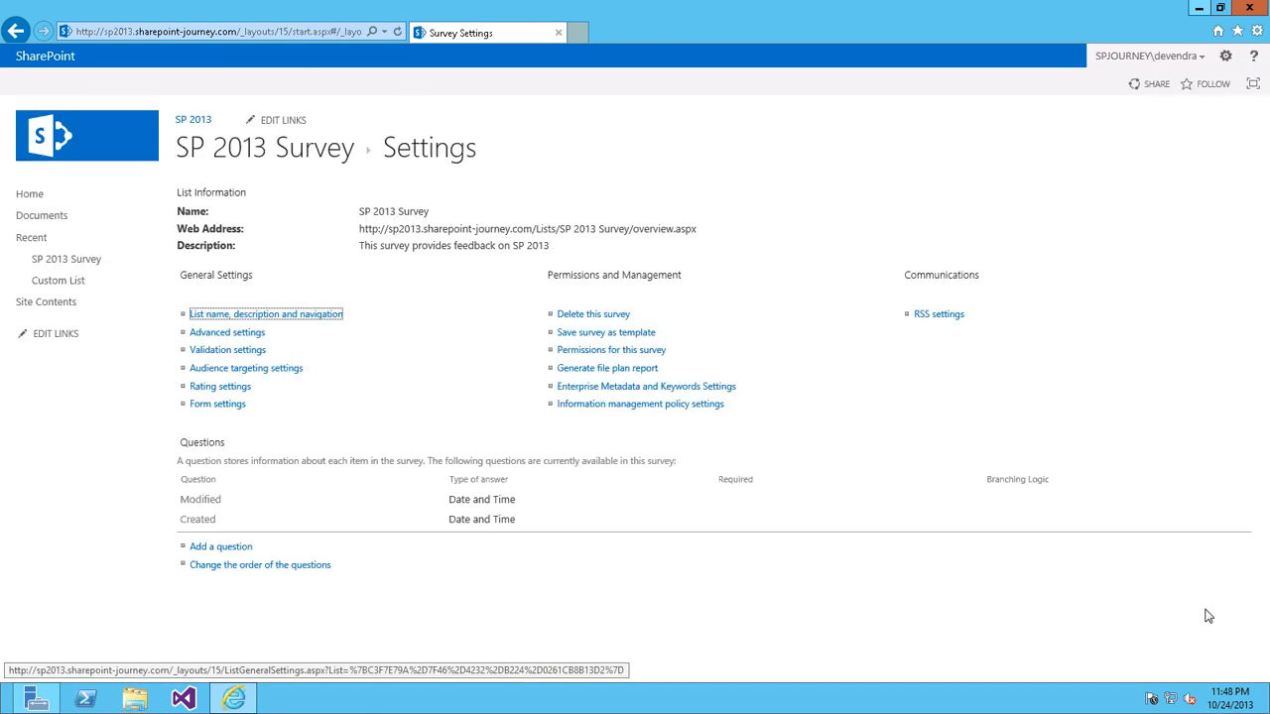
# Step: View the survey's empty graphical summary, then start Add Questions from Settings
pyautogui.click(64, 262)
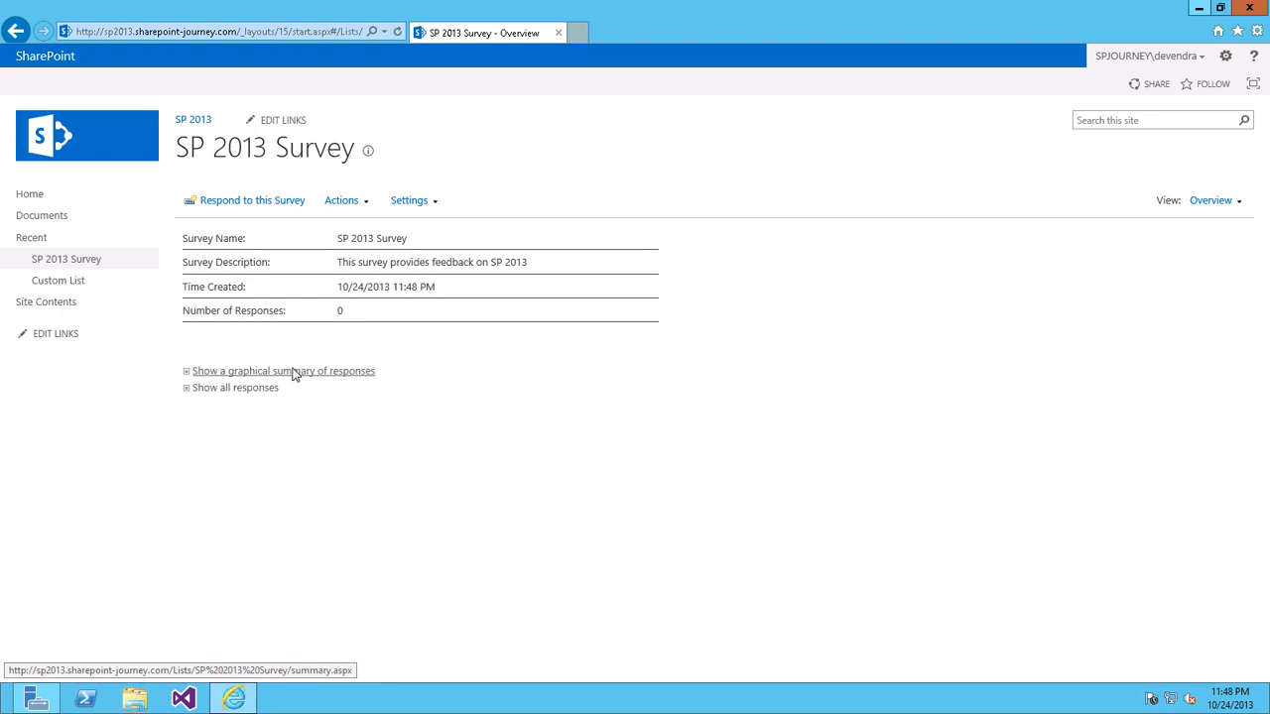
pyautogui.click(294, 372)
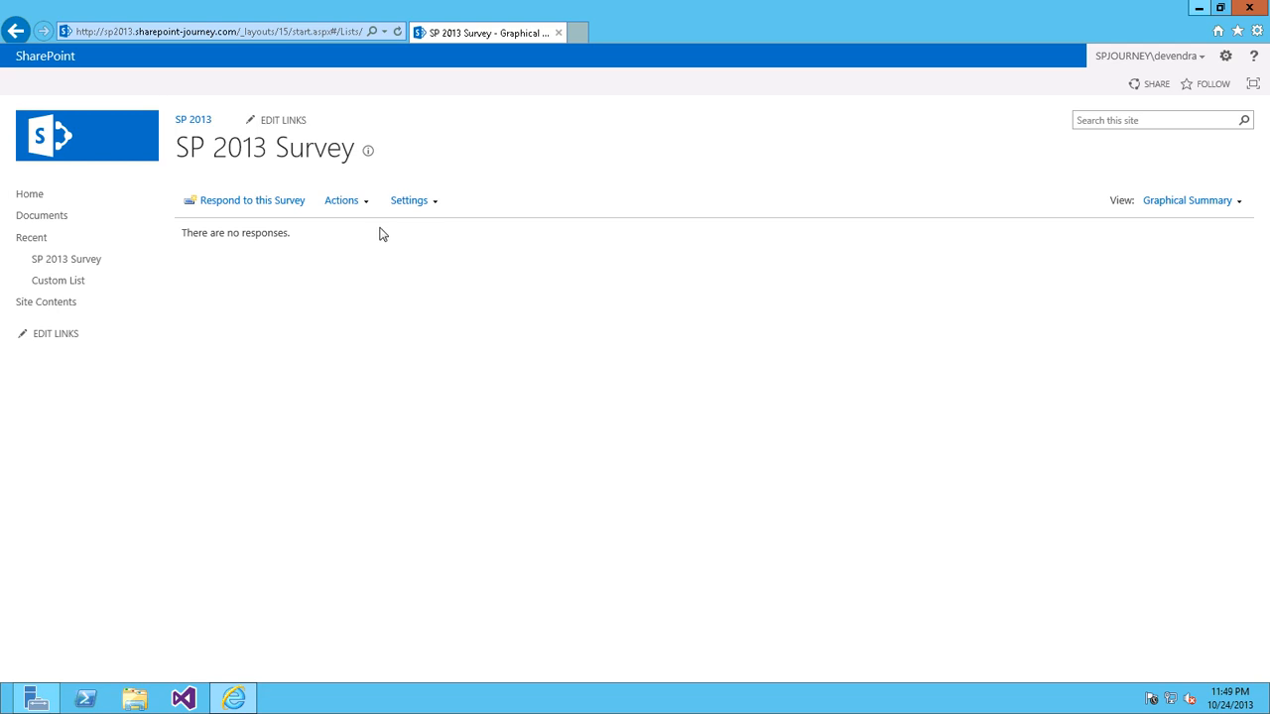
pyautogui.click(435, 208)
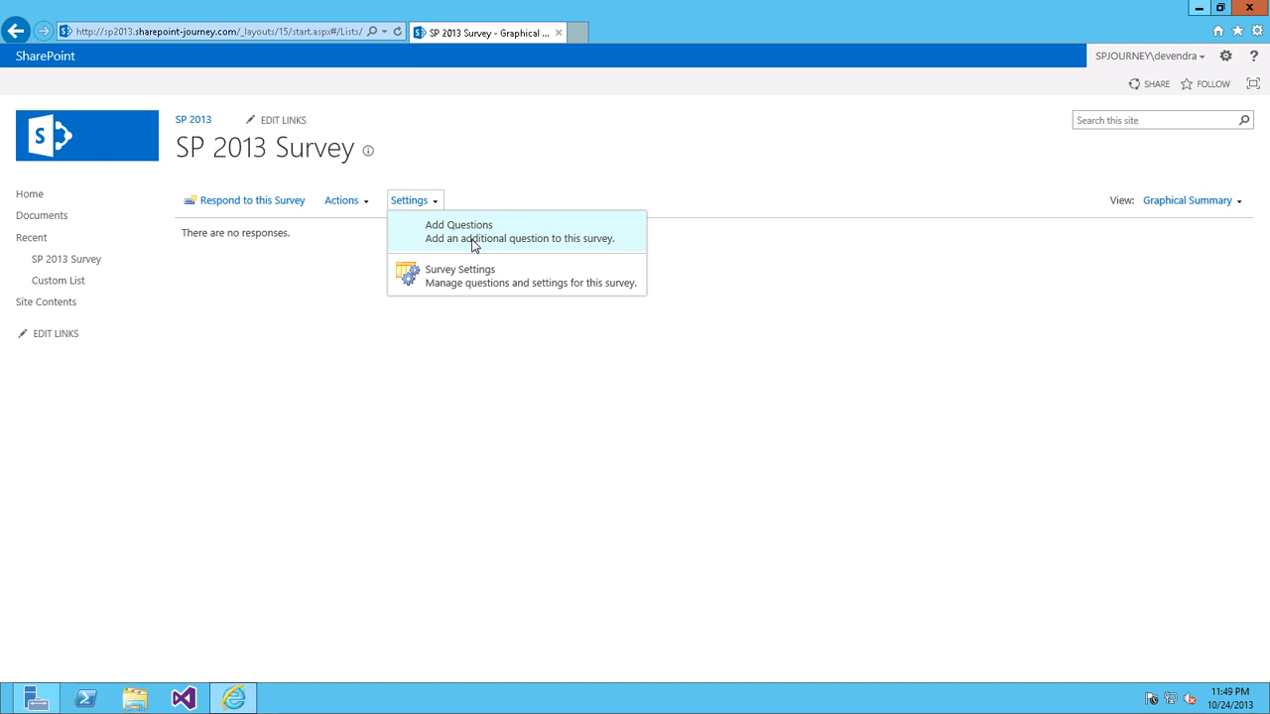
pyautogui.click(437, 238)
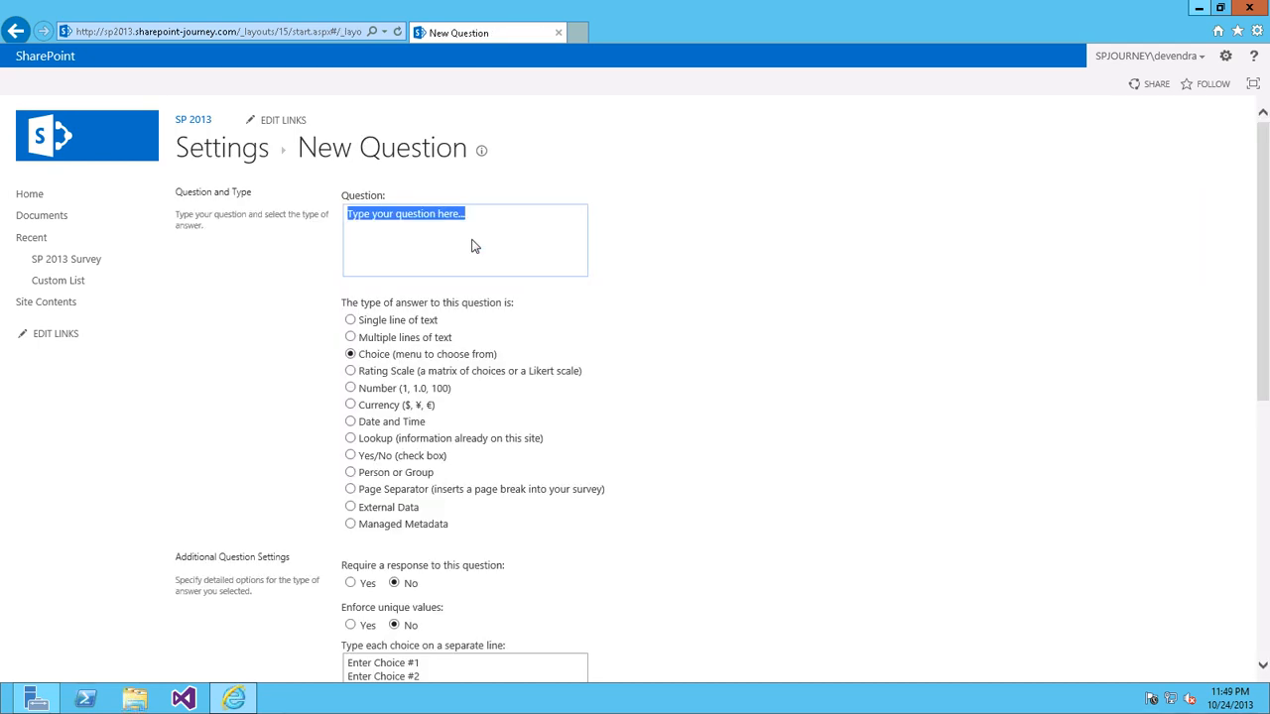
pyautogui.write('What')
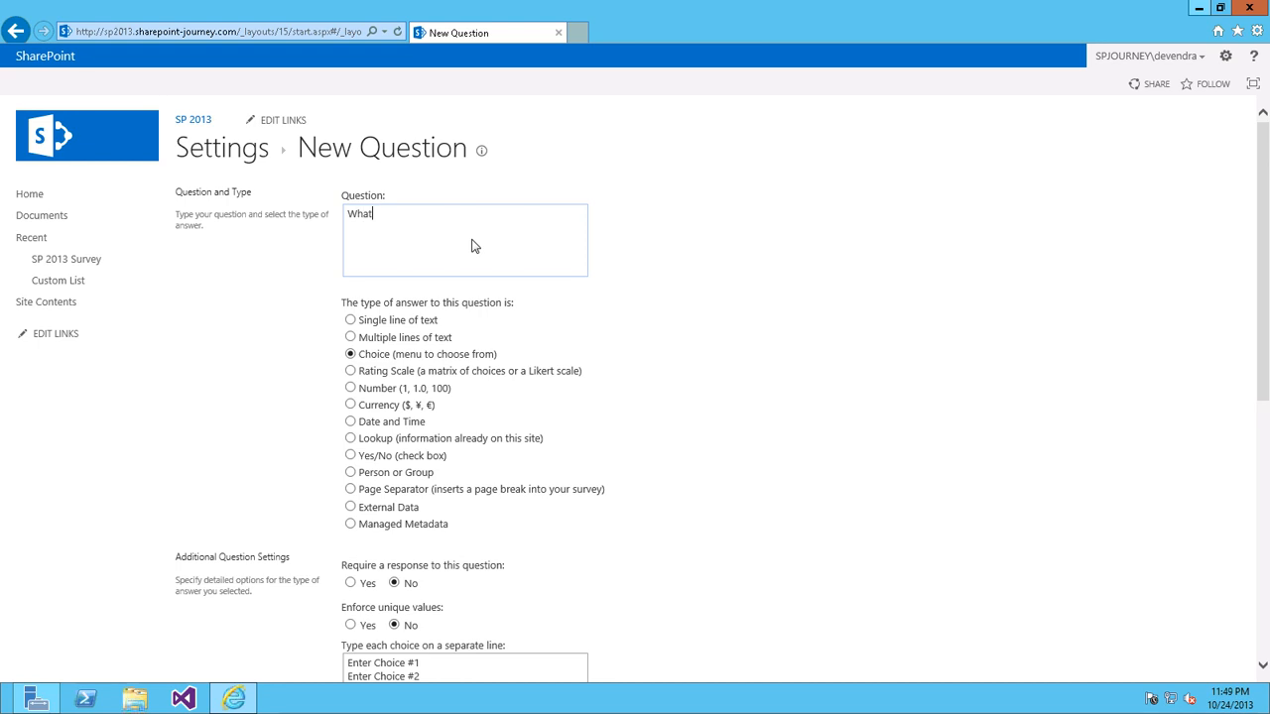
pyautogui.write(' is ')
pyautogui.write('open')
pyautogui.write('ions on')
# Step: Add the question 'What is opinions on SharePoint App model' as multiple lines of text and finish
pyautogui.rightClick(413, 222)
pyautogui.click(466, 224)
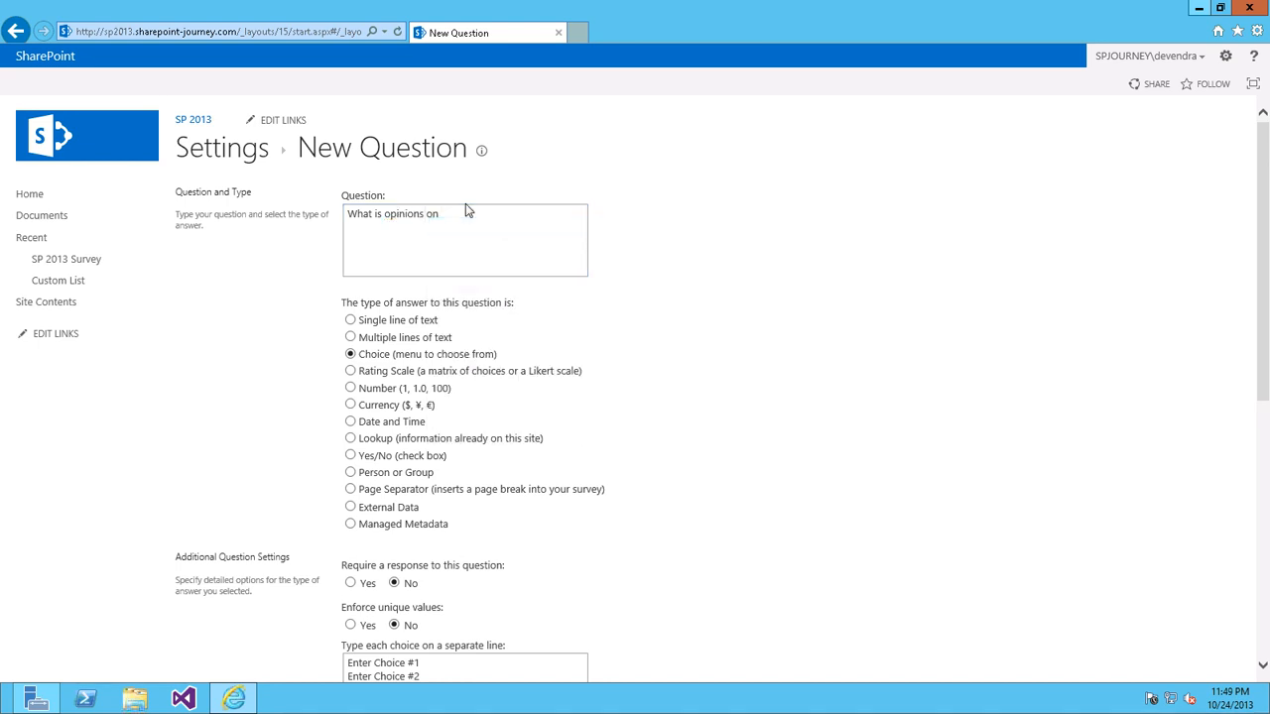
pyautogui.write('Share')
pyautogui.write('P')
pyautogui.write('oint App')
pyautogui.write(' model')
pyautogui.click(350, 320)
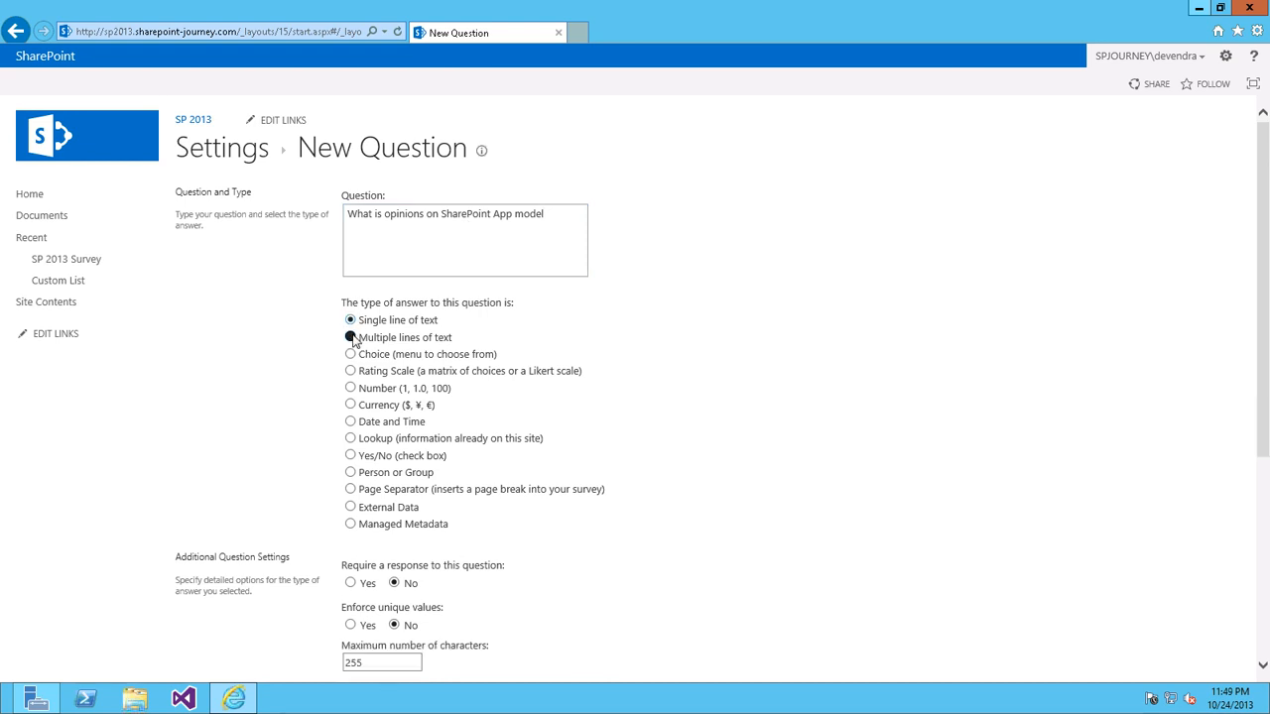
pyautogui.click(350, 337)
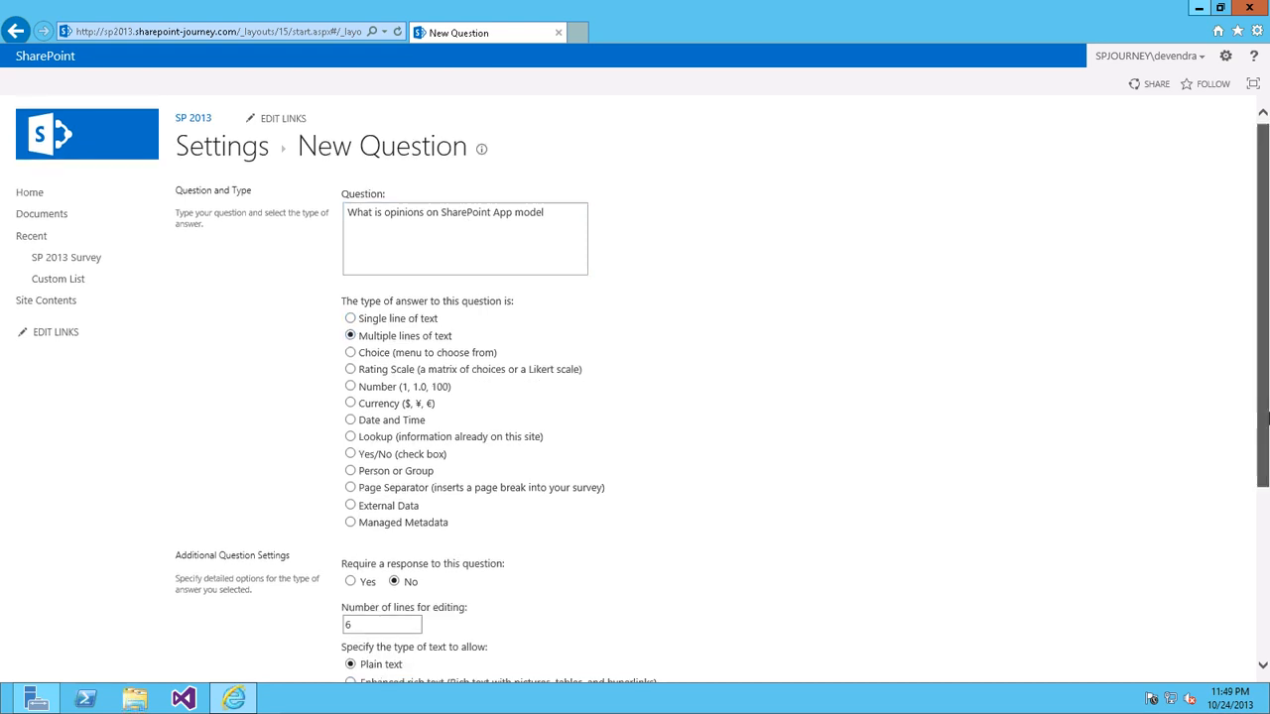
pyautogui.moveTo(1264, 358); pyautogui.dragTo(1264, 508)
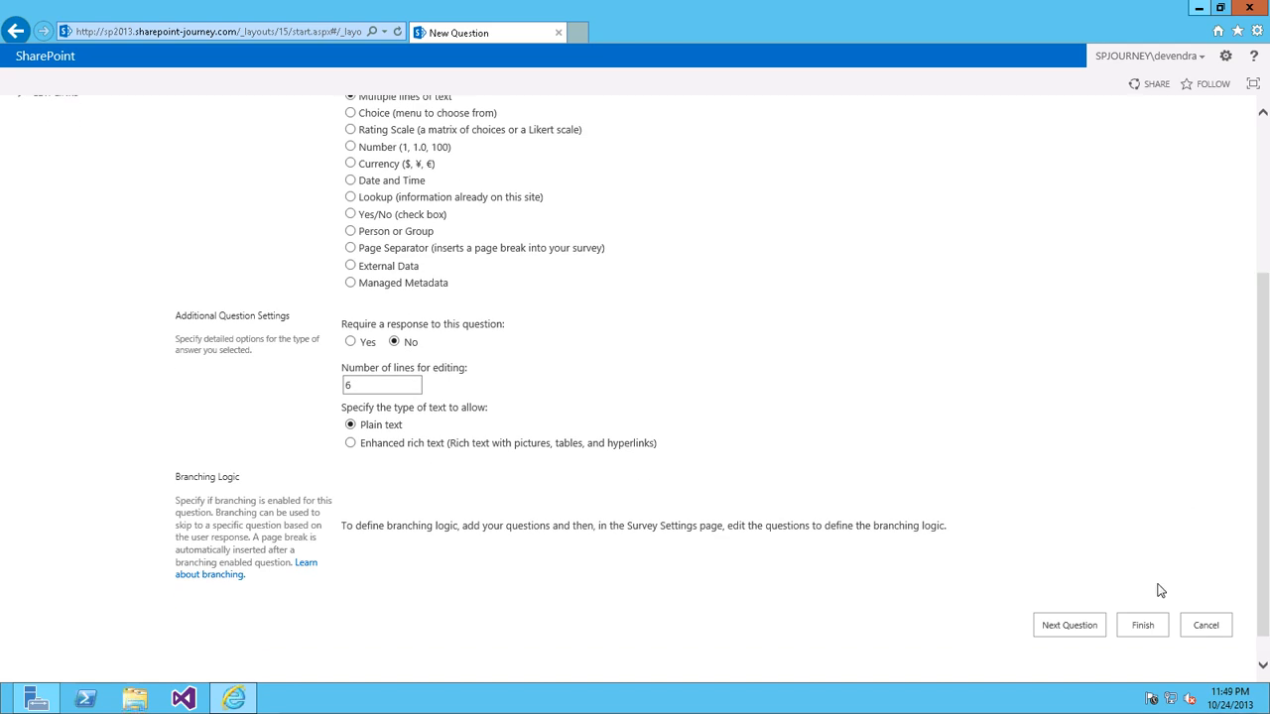
pyautogui.click(1145, 625)
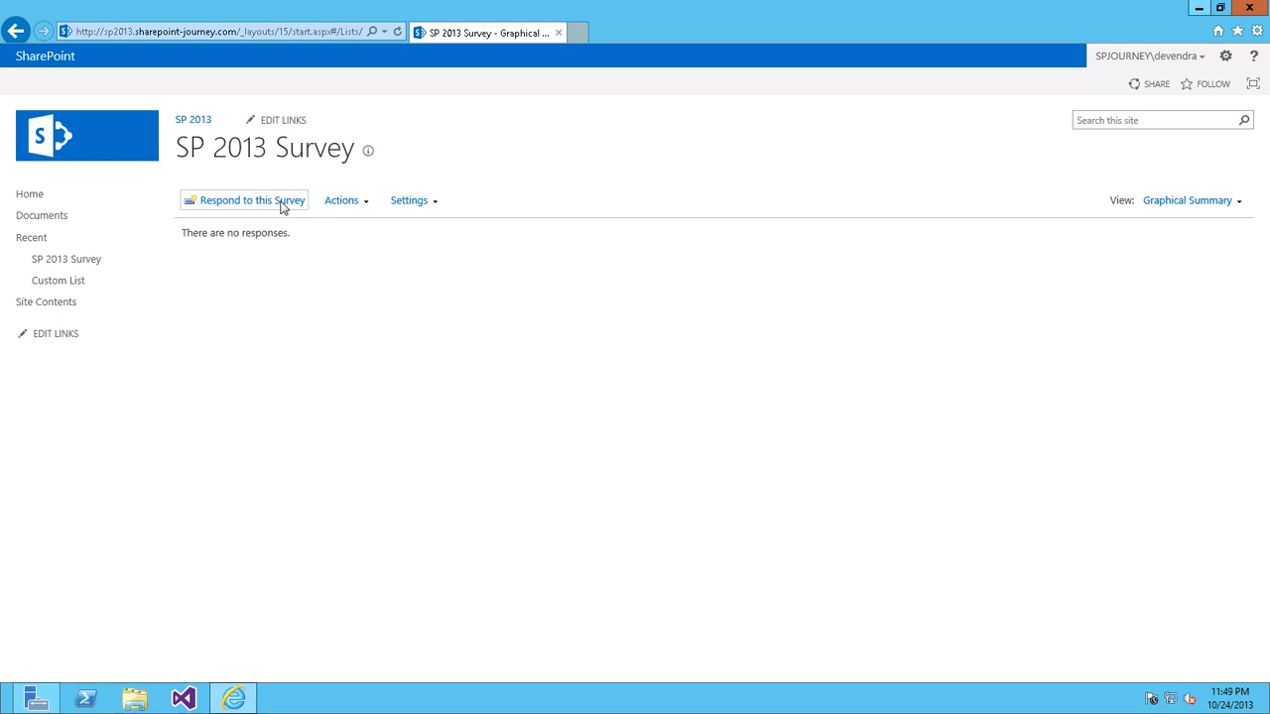
# Step: Respond to the survey with the answer 'This is great' and submit it
pyautogui.click(283, 205)
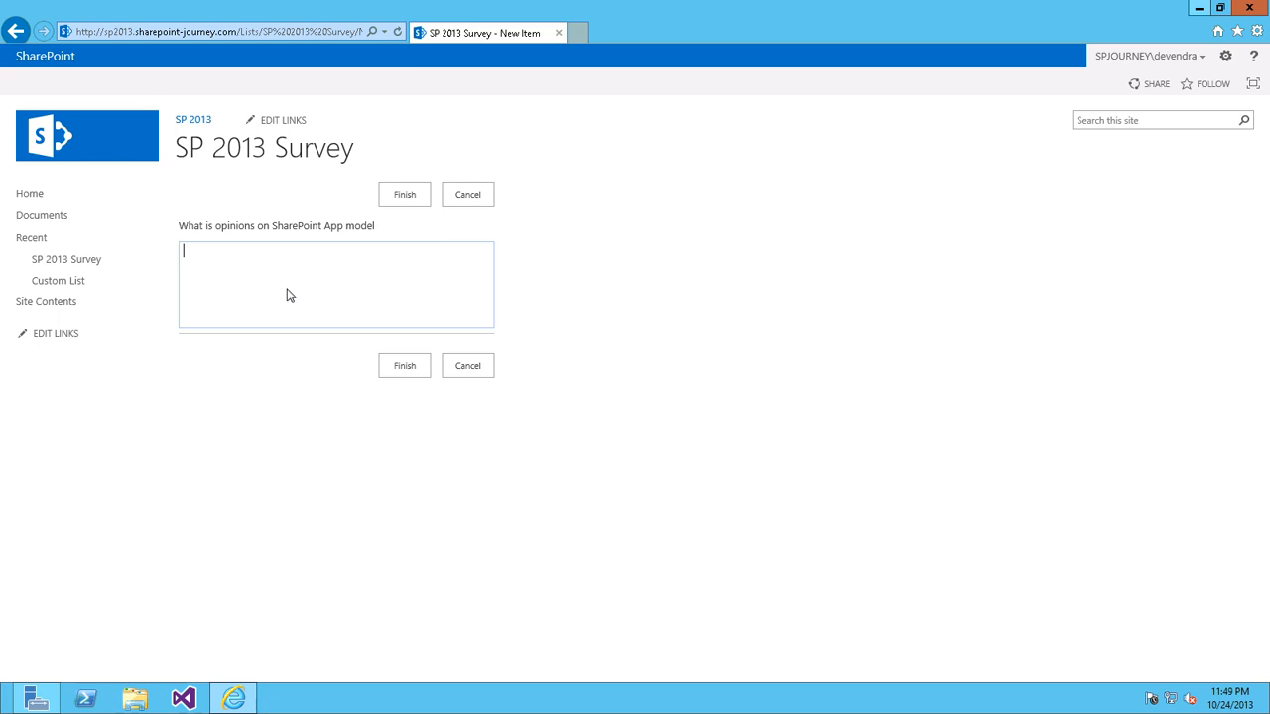
pyautogui.write('This')
pyautogui.write(' is great')
pyautogui.click(404, 368)
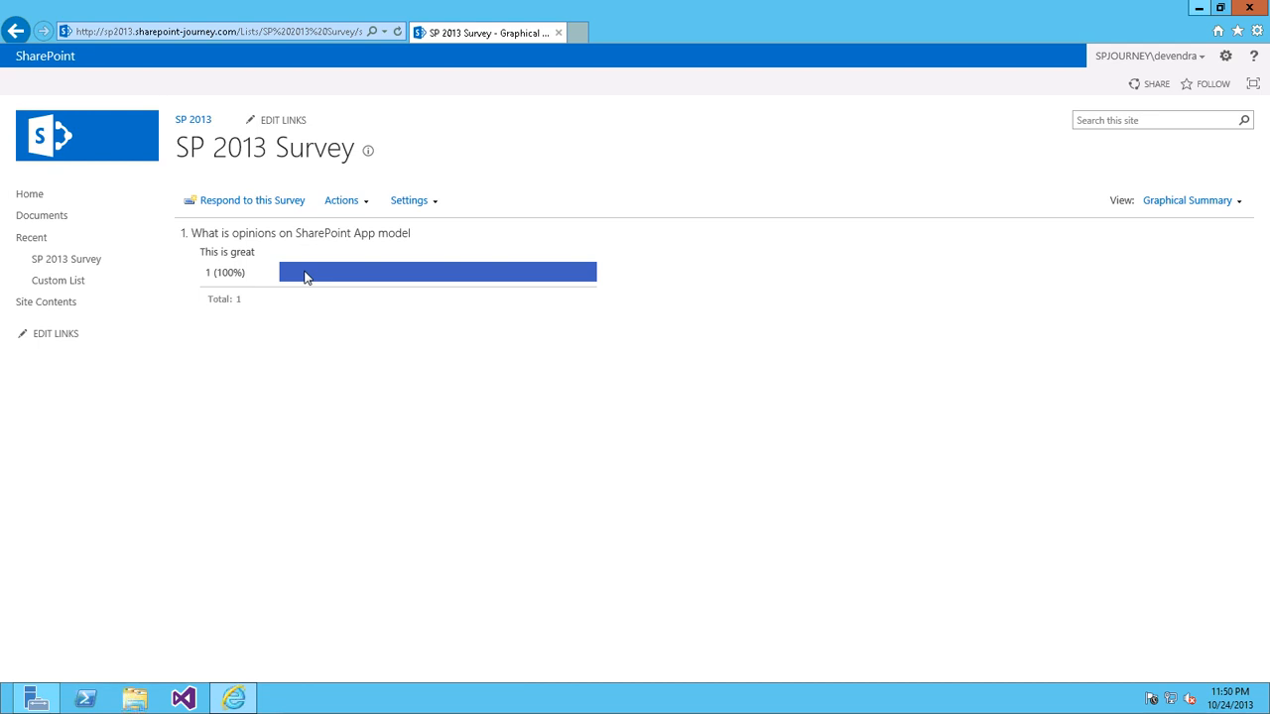
# Step: Switch the survey view to All Responses, then return to the PowerPoint presentation
pyautogui.click(1216, 202)
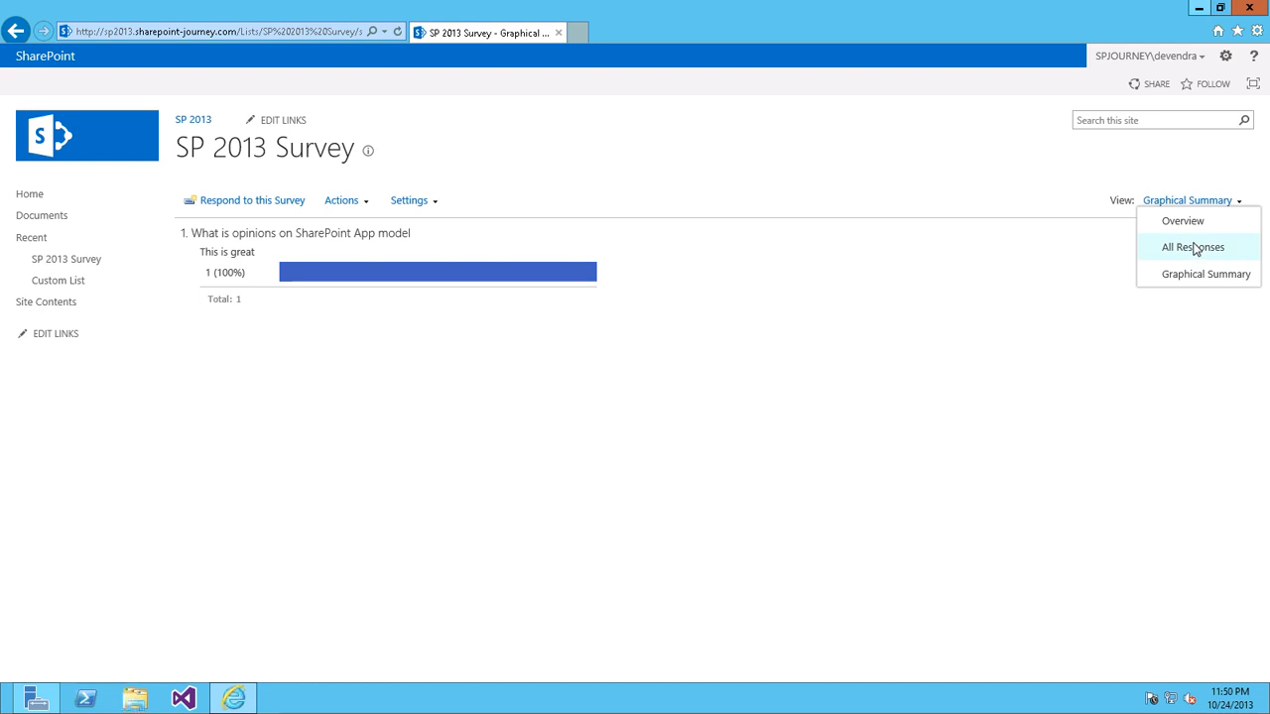
pyautogui.click(1196, 249)
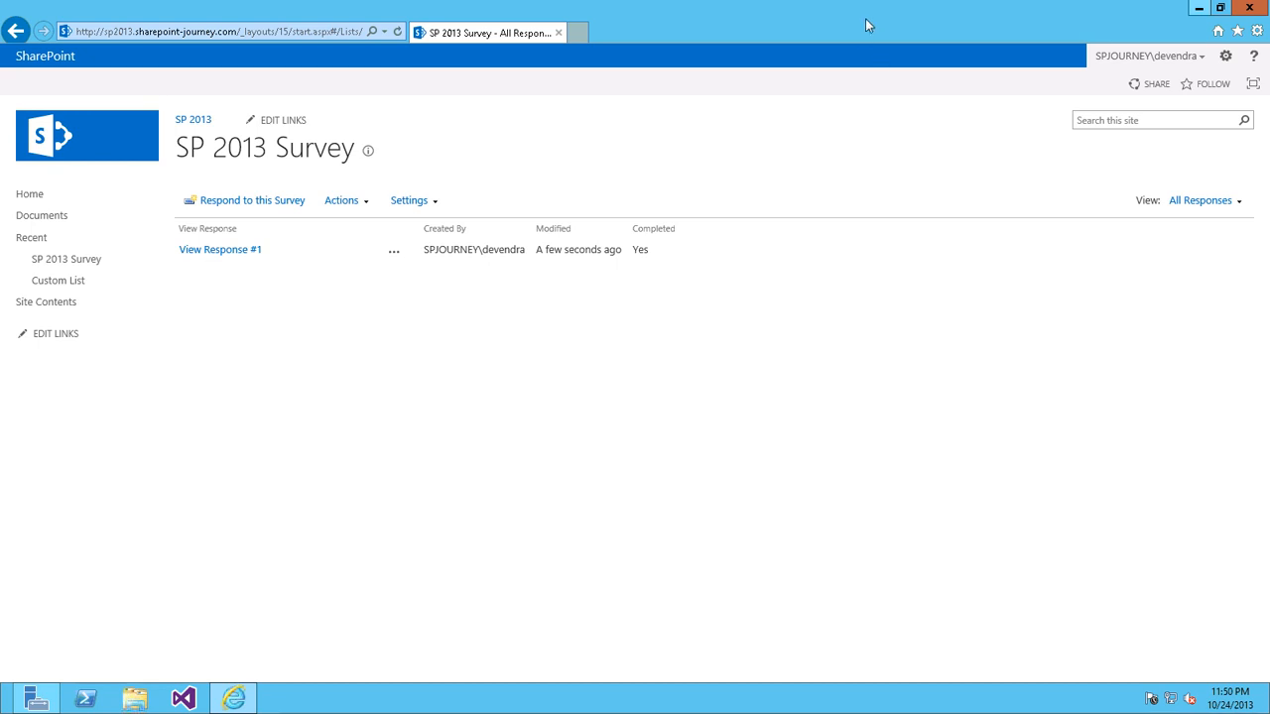
pyautogui.press('ctrl+alt+Break')
pyautogui.hotkey('alt', 'Tab')
pyautogui.hotkey('alt', 'Tab')
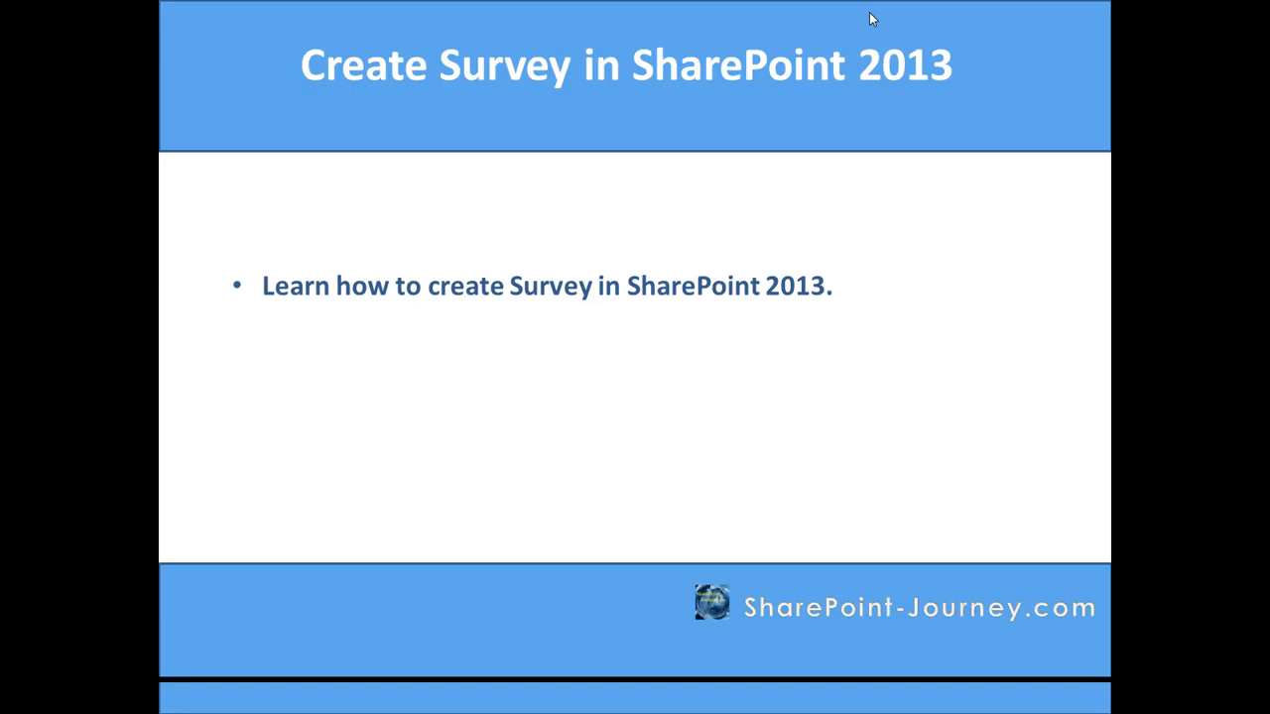